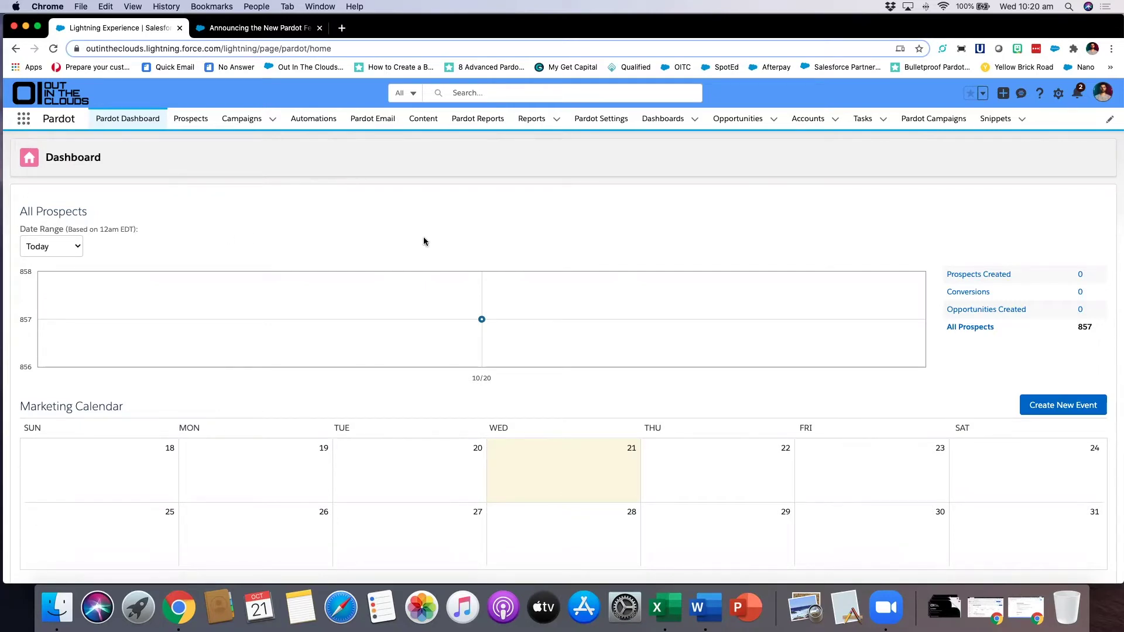
# Step: Go from the Pardot dashboard through Content to the Prospects list and open the gear menu
pyautogui.scroll(-5, 424, 241)
pyautogui.scroll(5, 422, 240)
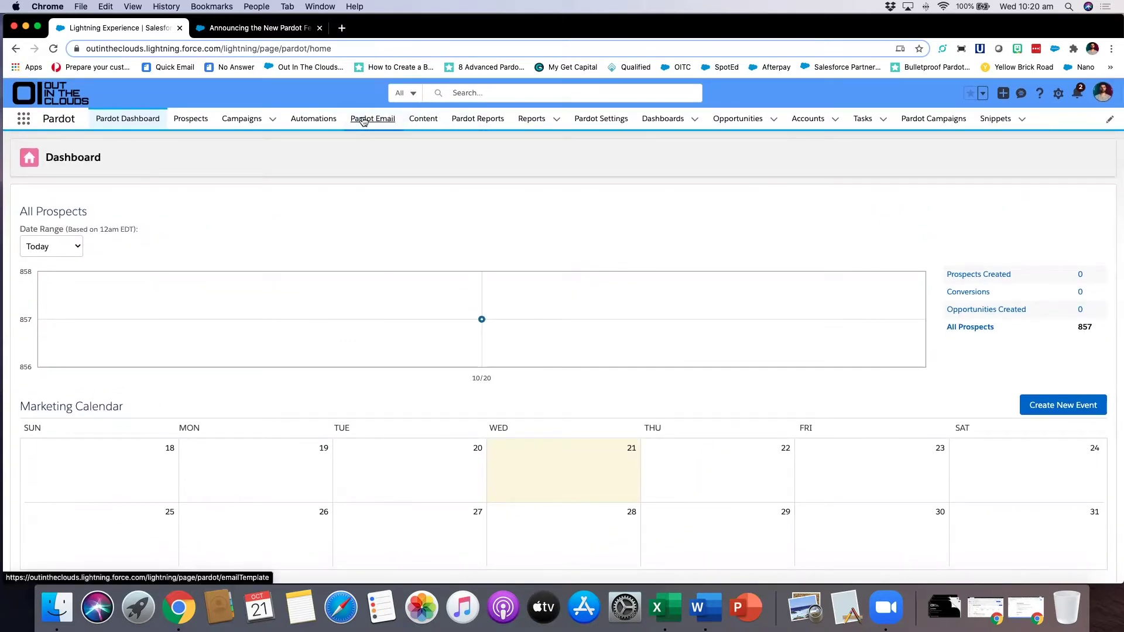
pyautogui.click(419, 119)
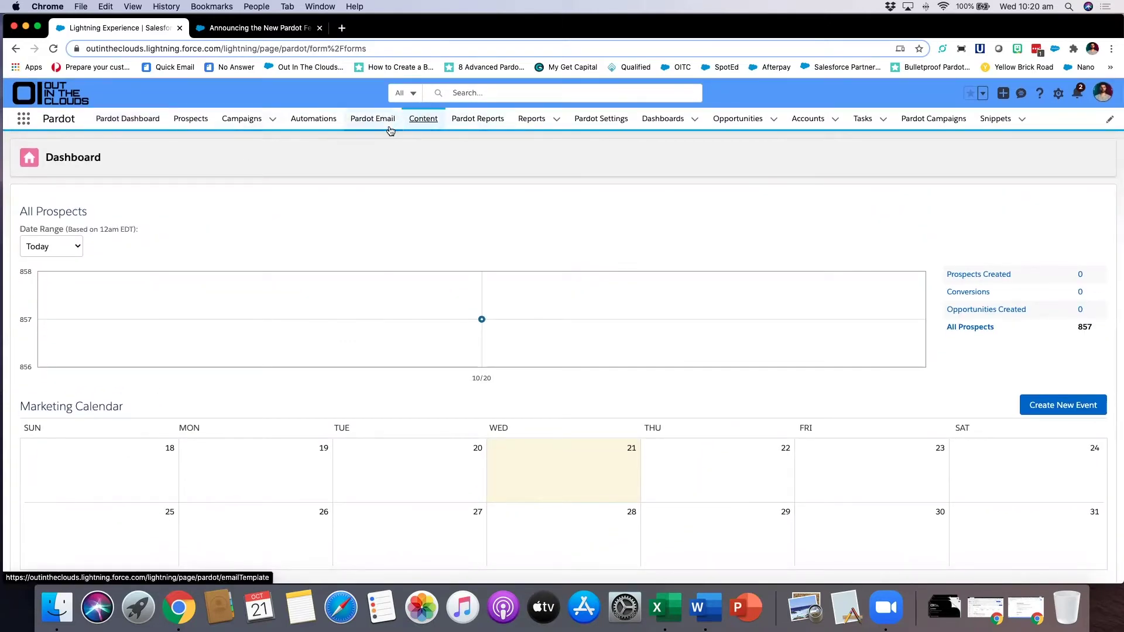
pyautogui.click(188, 123)
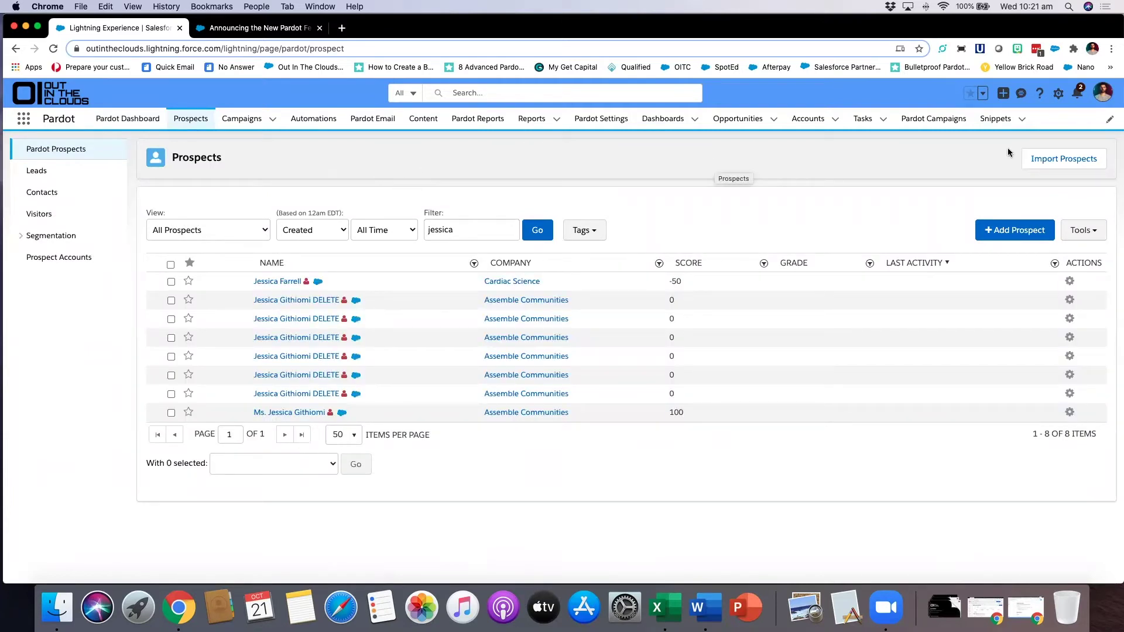
pyautogui.click(1059, 95)
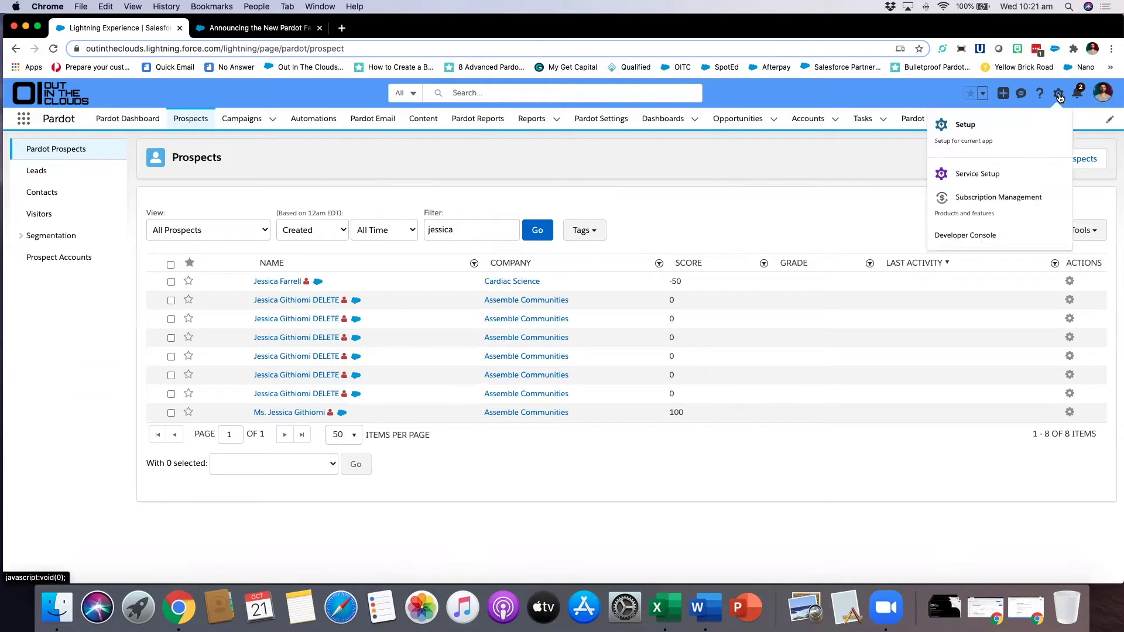
# Step: Open Salesforce Setup Home from the gear menu and search Quick Find for 'app man'
pyautogui.click(968, 131)
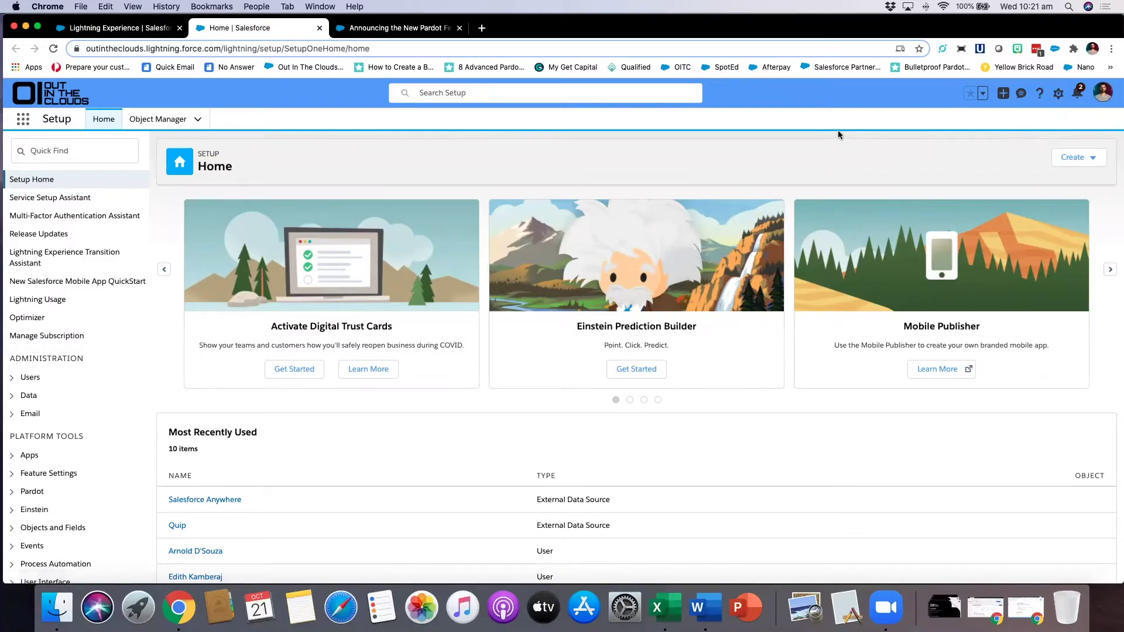
pyautogui.click(1059, 92)
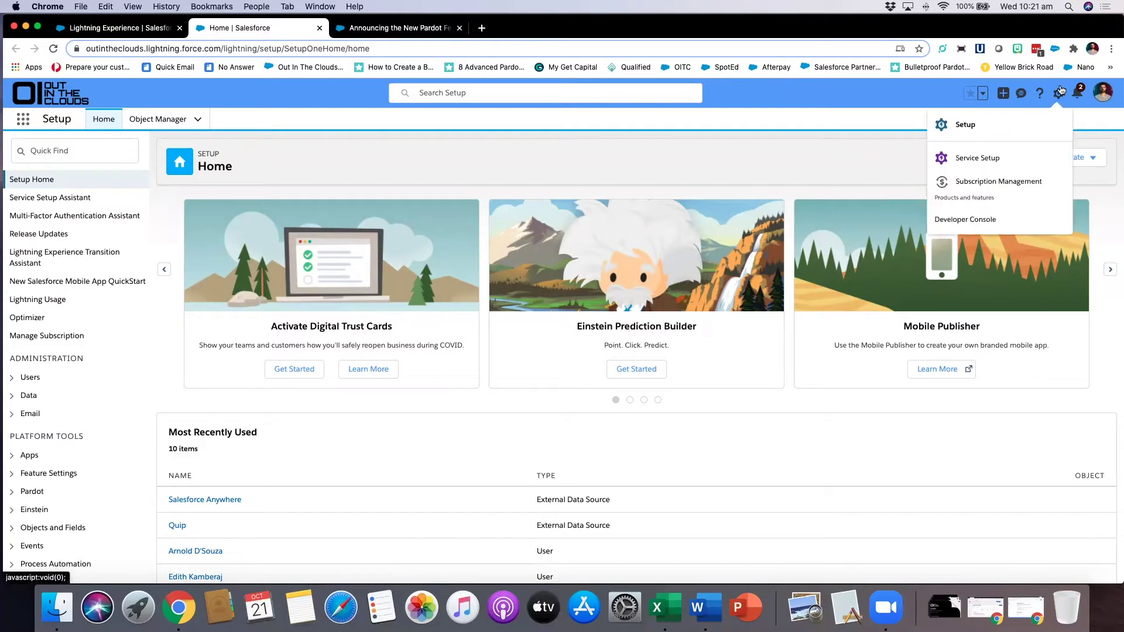
pyautogui.click(1059, 91)
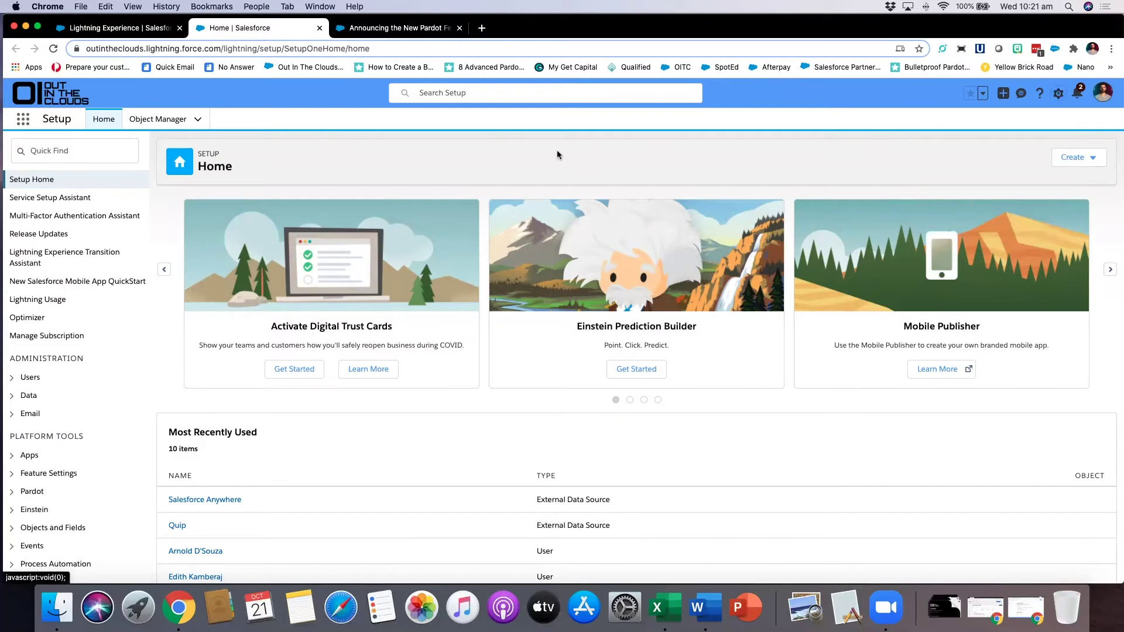
pyautogui.click(97, 155)
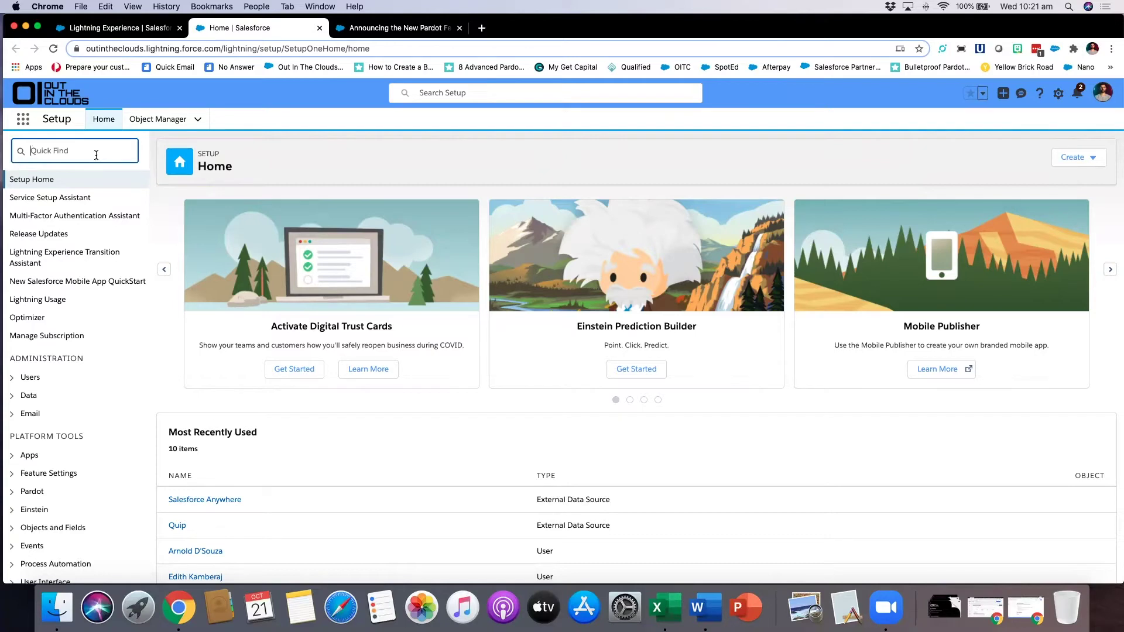
pyautogui.write('app man')
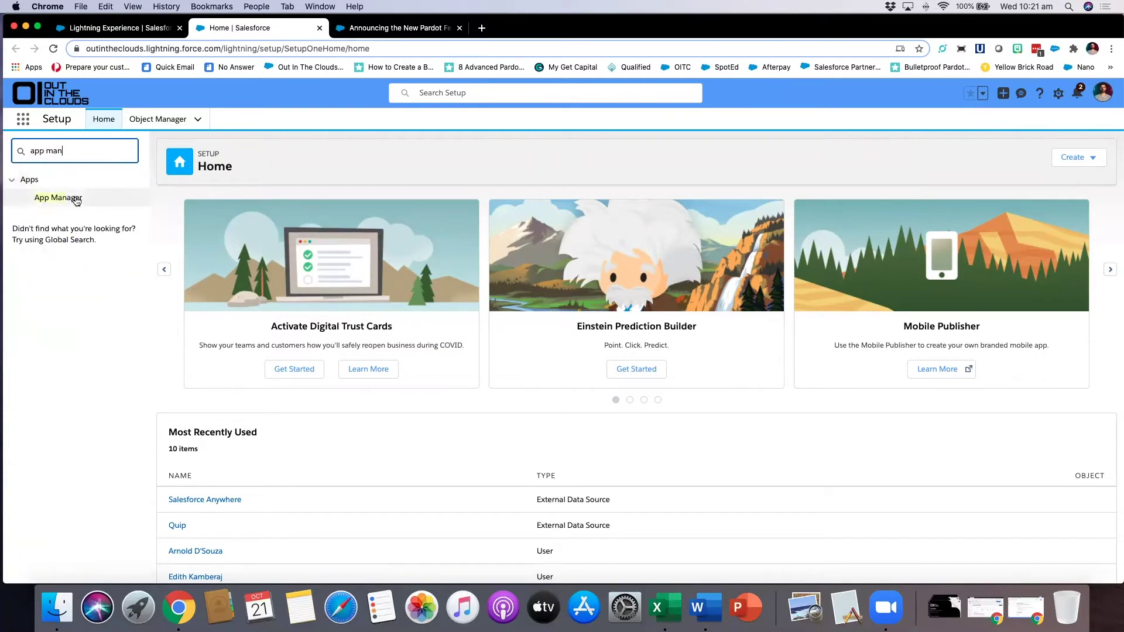
# Step: Open Lightning Experience App Manager and scroll its 69 apps down to the two Pardot entries
pyautogui.click(76, 200)
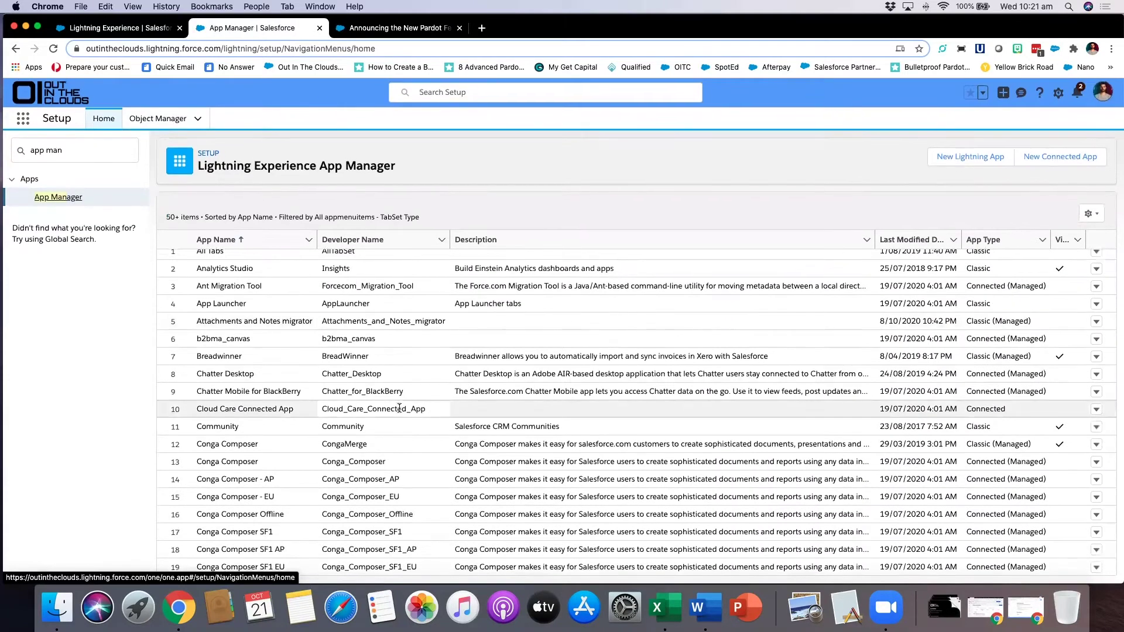
pyautogui.scroll(-1, 509, 395)
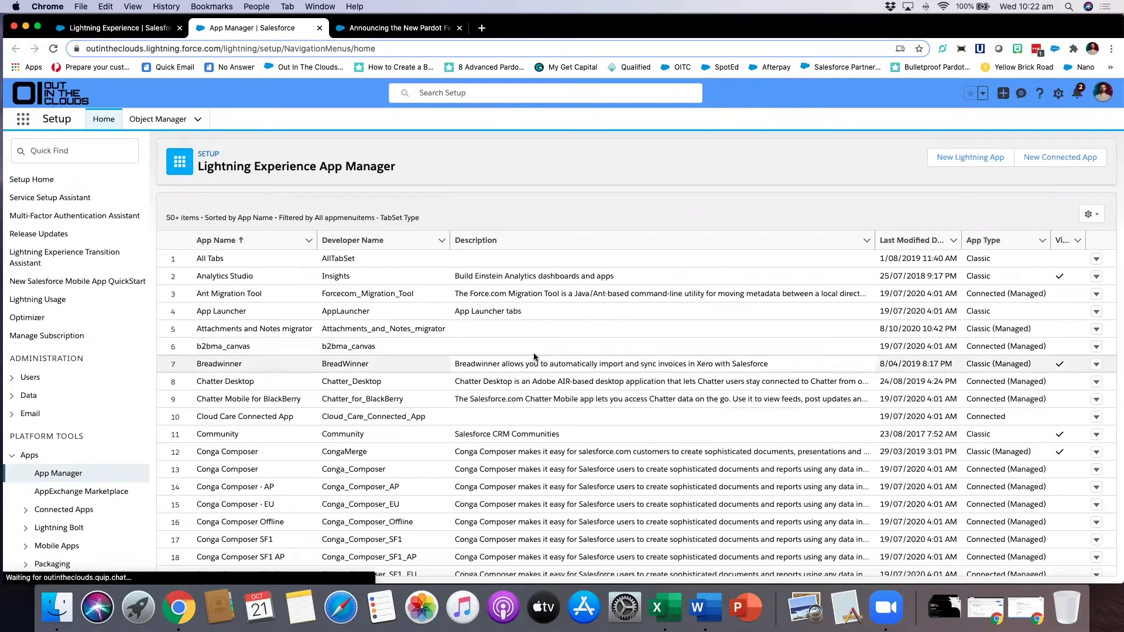
pyautogui.scroll(-10, 533, 353)
pyautogui.scroll(-5, 533, 353)
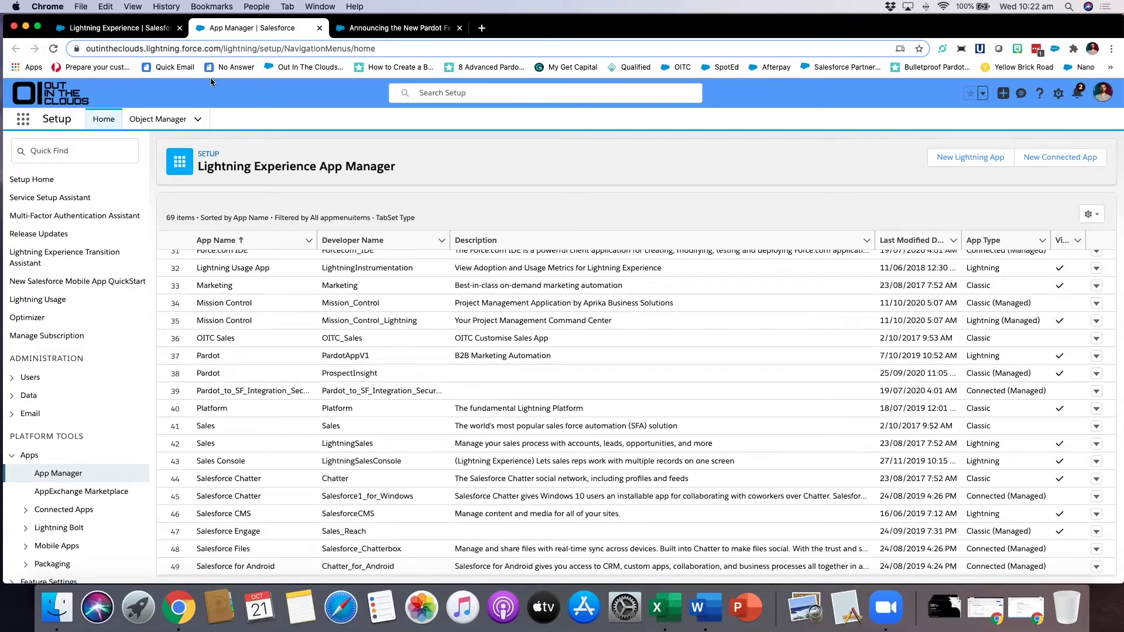
pyautogui.click(71, 153)
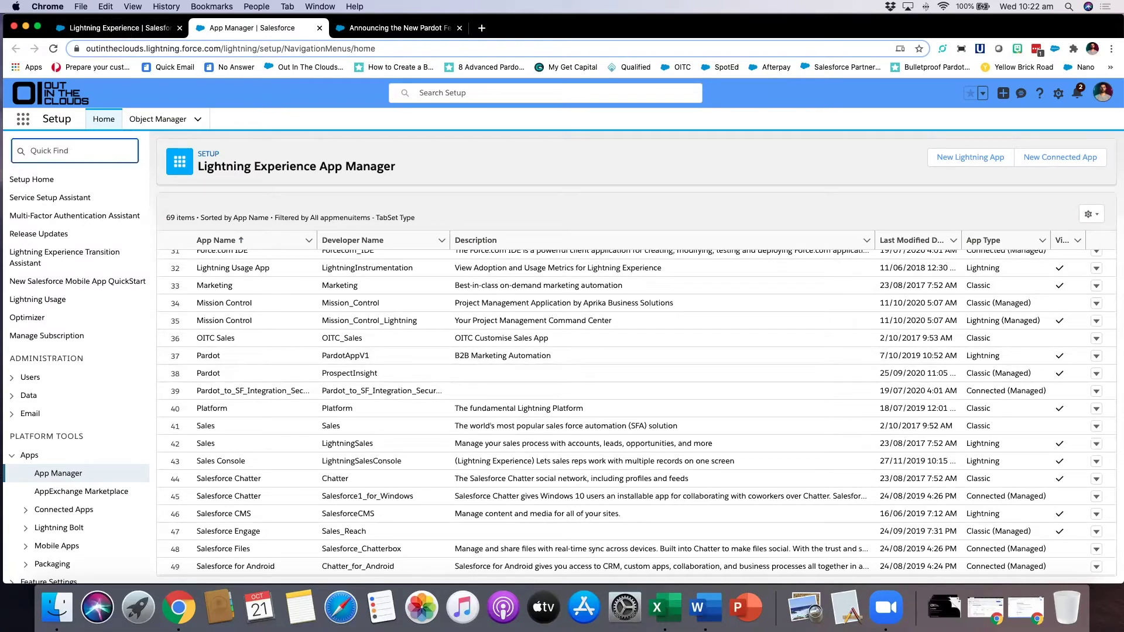
# Step: Search Quick Find for 'pard' and open Pardot Setup Home to confirm Pardot is enabled
pyautogui.write('pard')
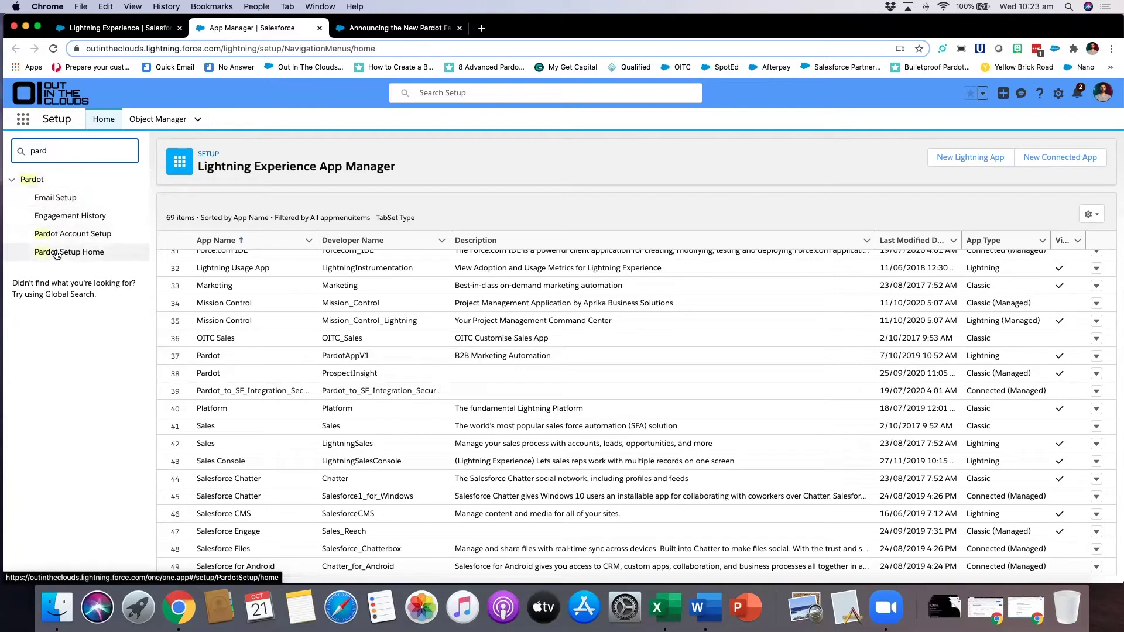
pyautogui.click(58, 253)
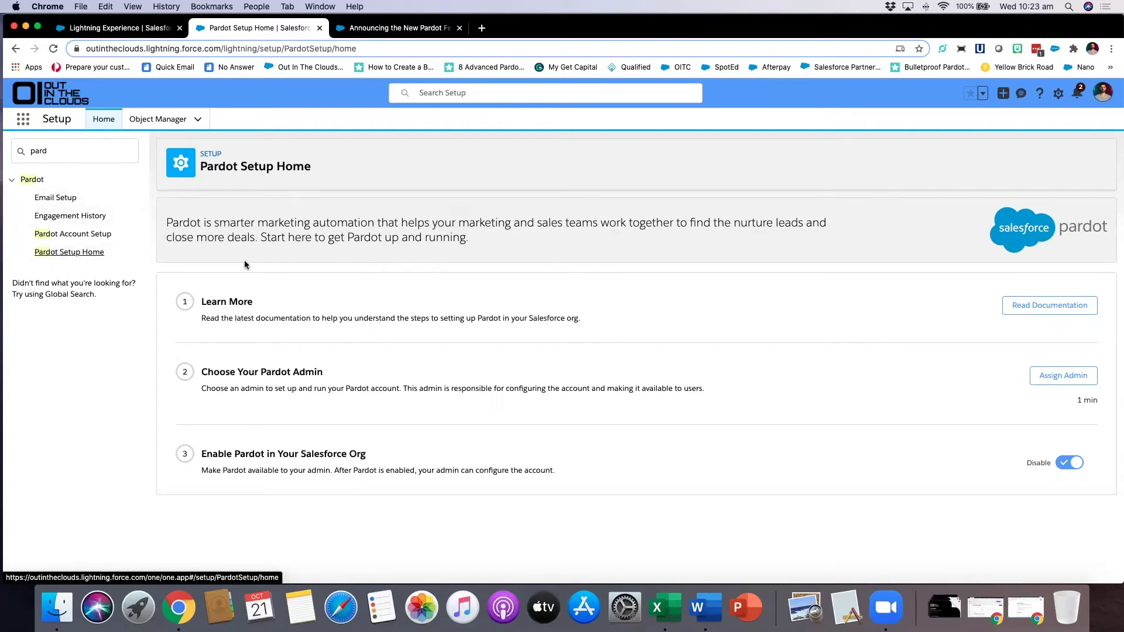
pyautogui.click(41, 151)
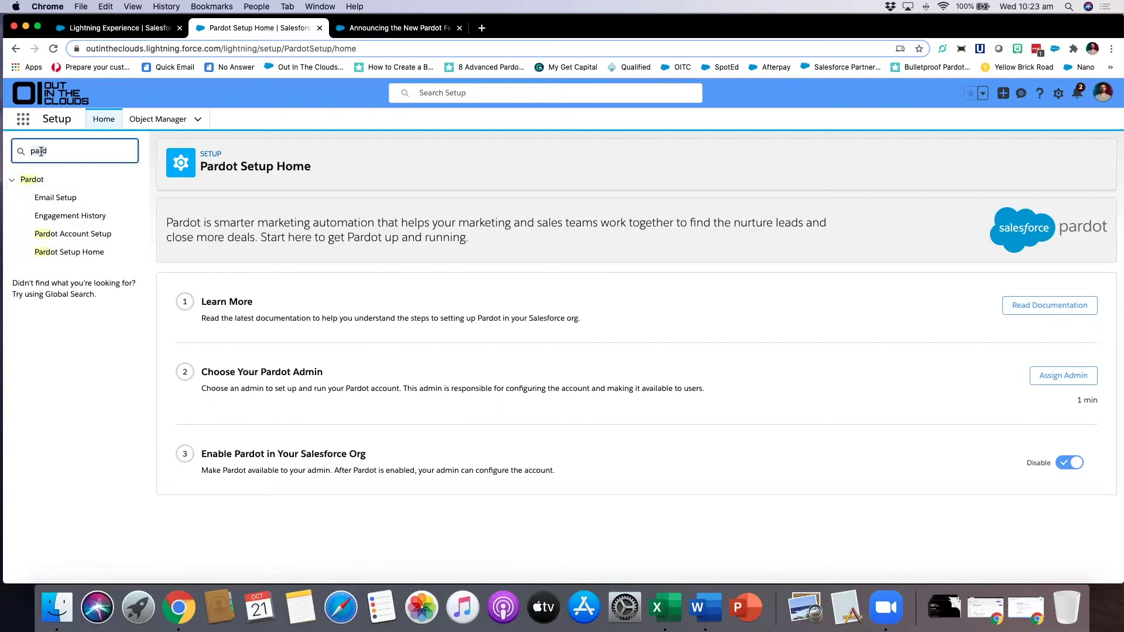
# Step: Search 'prof' to open the Users > Profiles list, then search Quick Find for 'permis'
pyautogui.press('super+a')
pyautogui.write('prof')
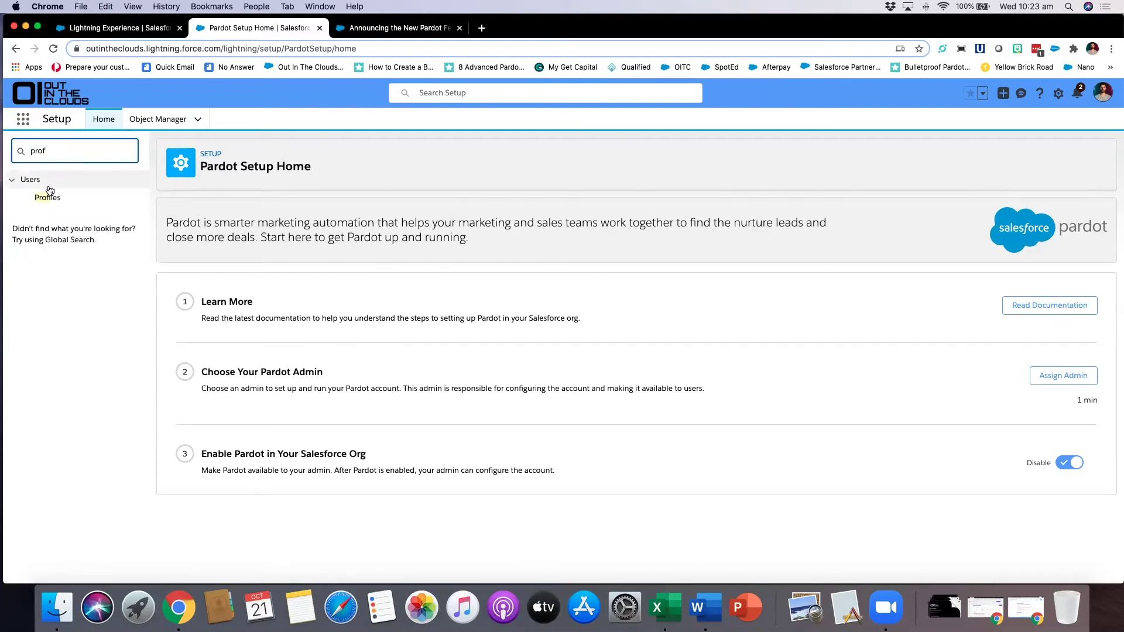
pyautogui.click(48, 199)
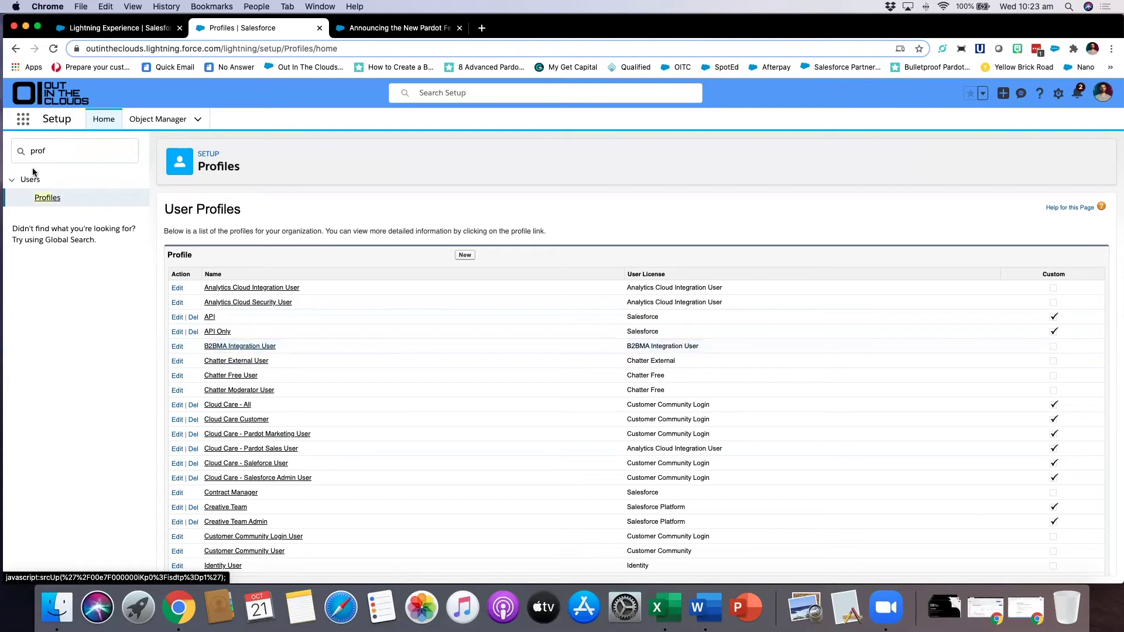
pyautogui.click(51, 155)
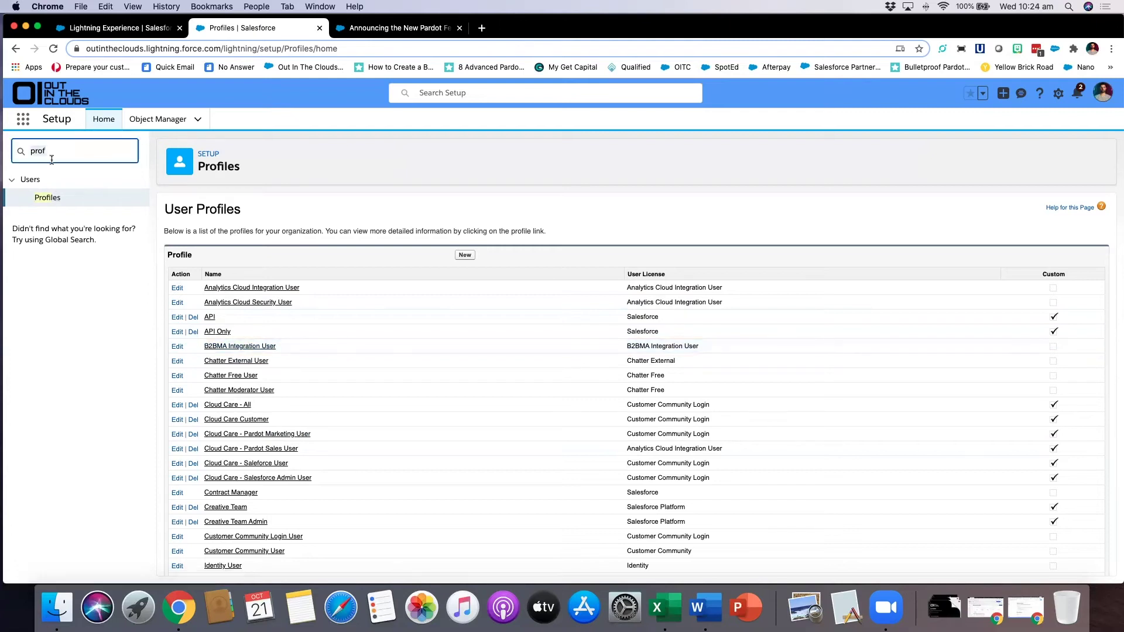
pyautogui.press('BackSpace')
pyautogui.press('BackSpace')
pyautogui.press('BackSpace')
pyautogui.press('BackSpace')
pyautogui.write('permis')
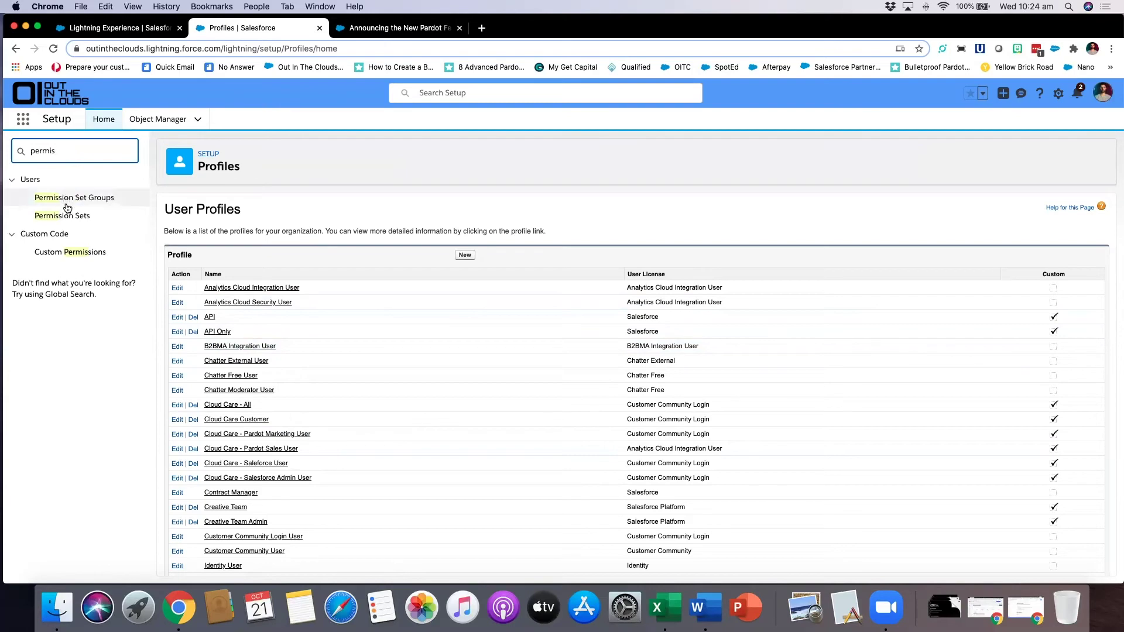
# Step: Open Permission Sets and scroll the 62 sets to find Pardot and Pardot Connector User
pyautogui.click(68, 217)
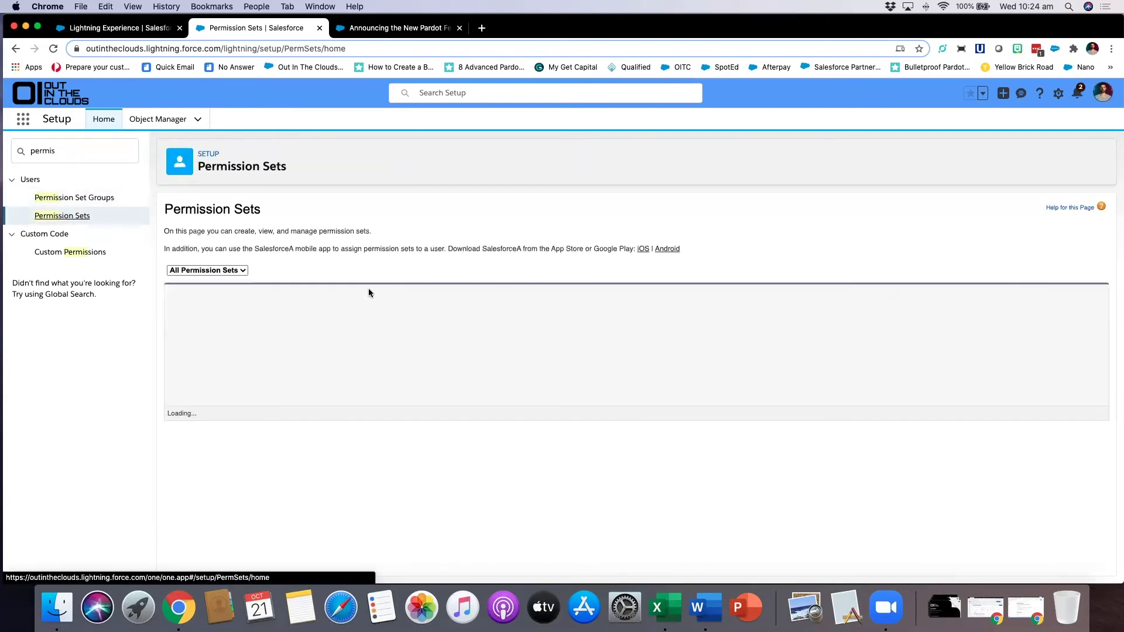
pyautogui.click(23, 120)
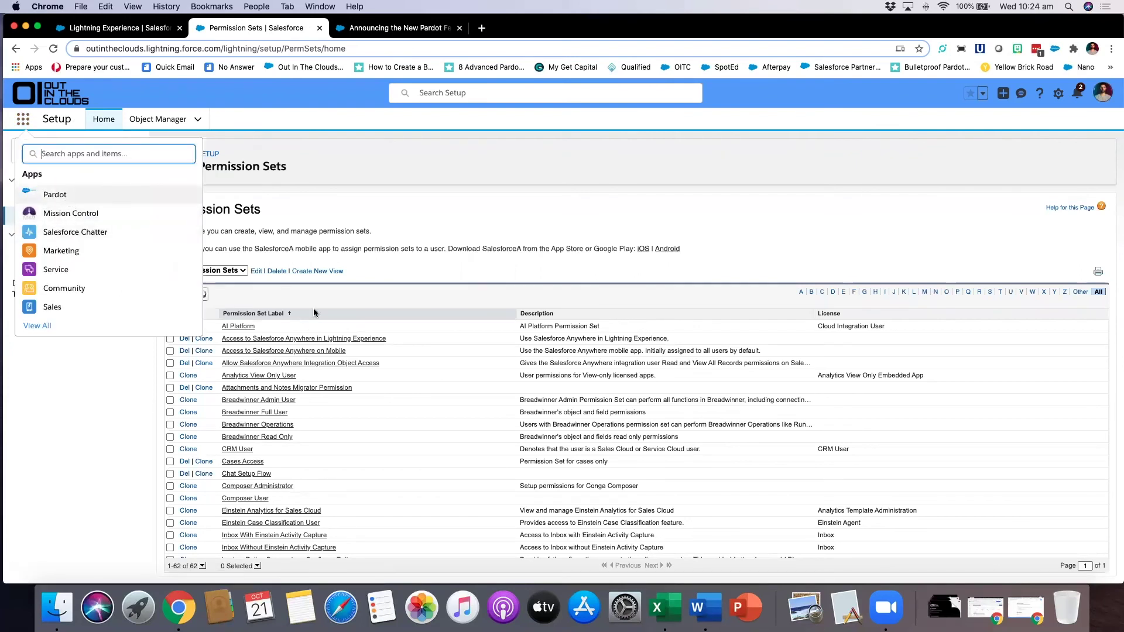
pyautogui.click(76, 455)
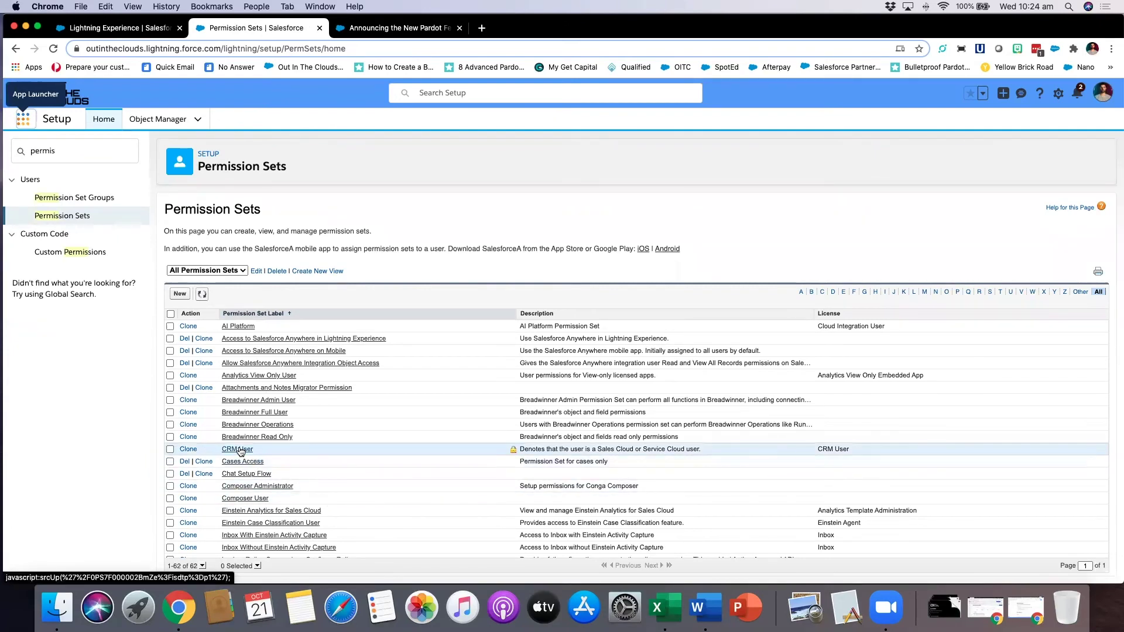
pyautogui.scroll(-5, 240, 451)
pyautogui.scroll(-6, 241, 450)
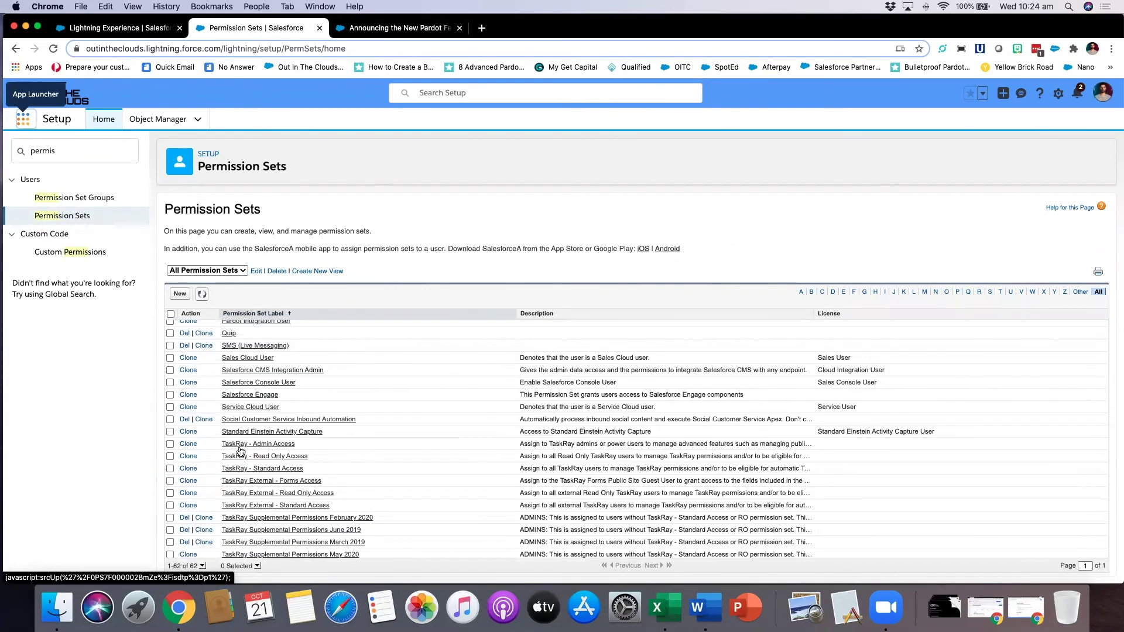
pyautogui.scroll(1, 246, 436)
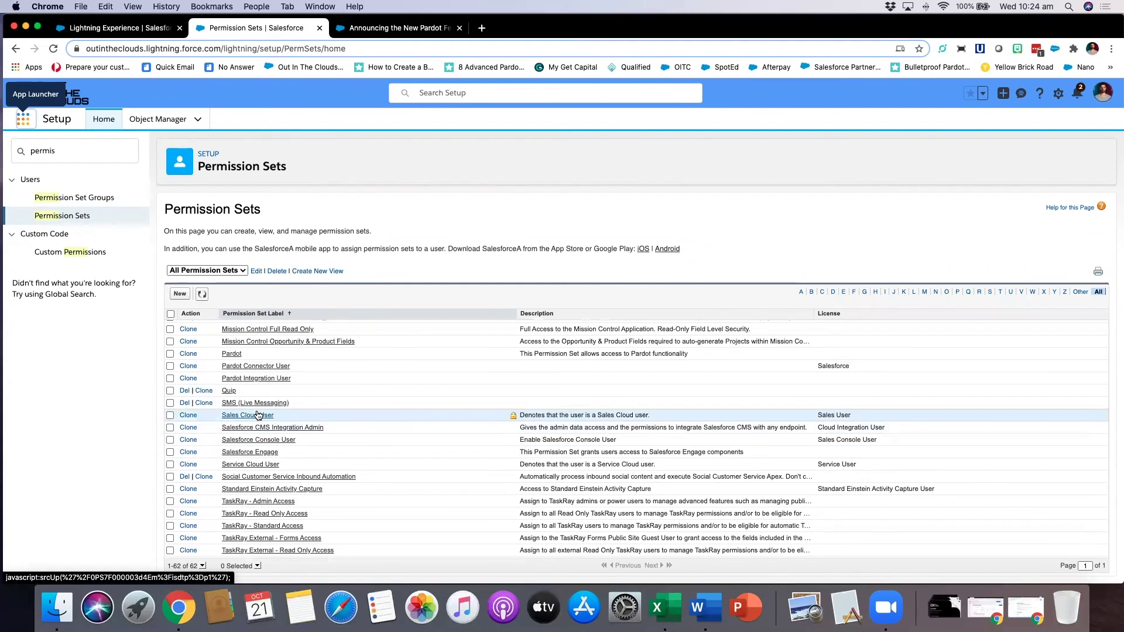
pyautogui.scroll(10, 258, 415)
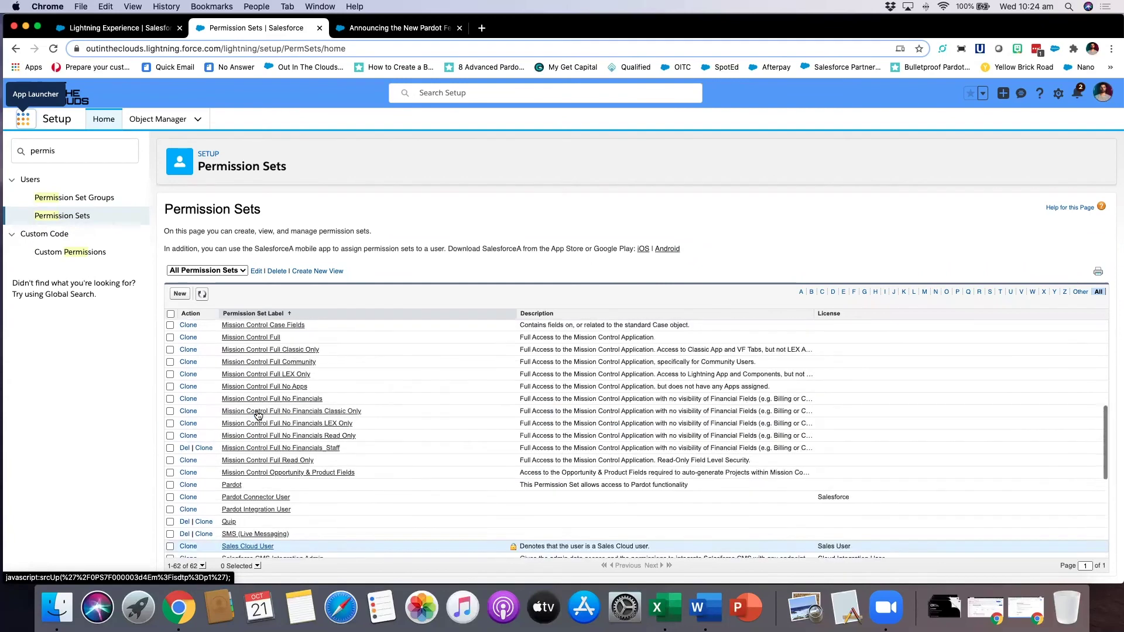